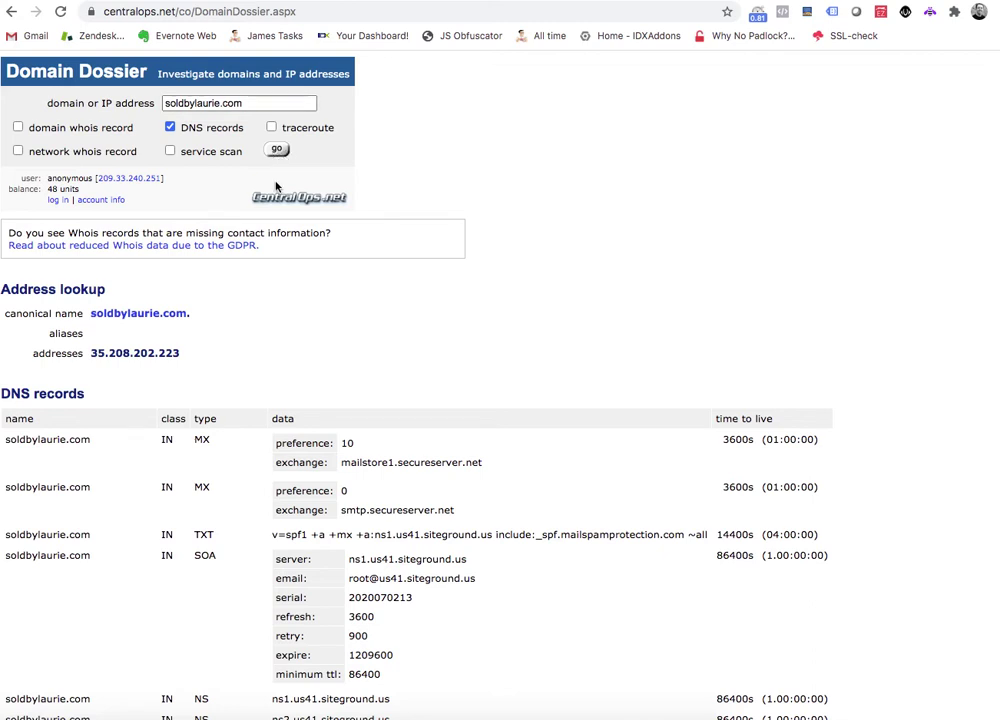
Step: Look up homes-for-sale.soldbylaurie.com with DNS records to reveal its CNAME to subdomains.idxbroker.com
scroll(281, 361, down, 15)
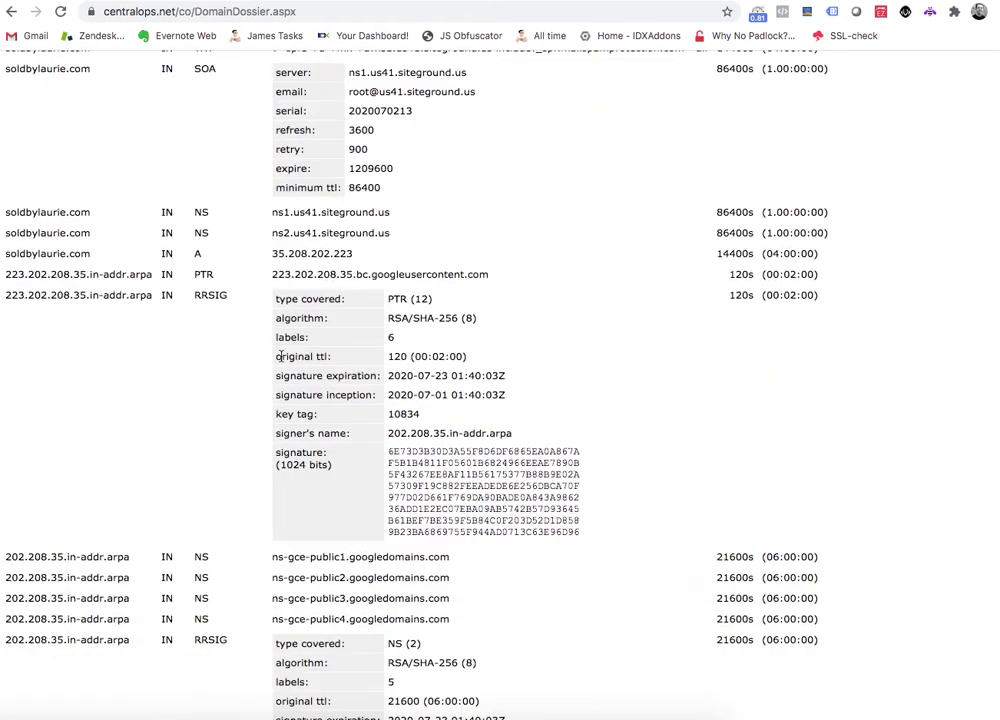
scroll(281, 357, down, 20)
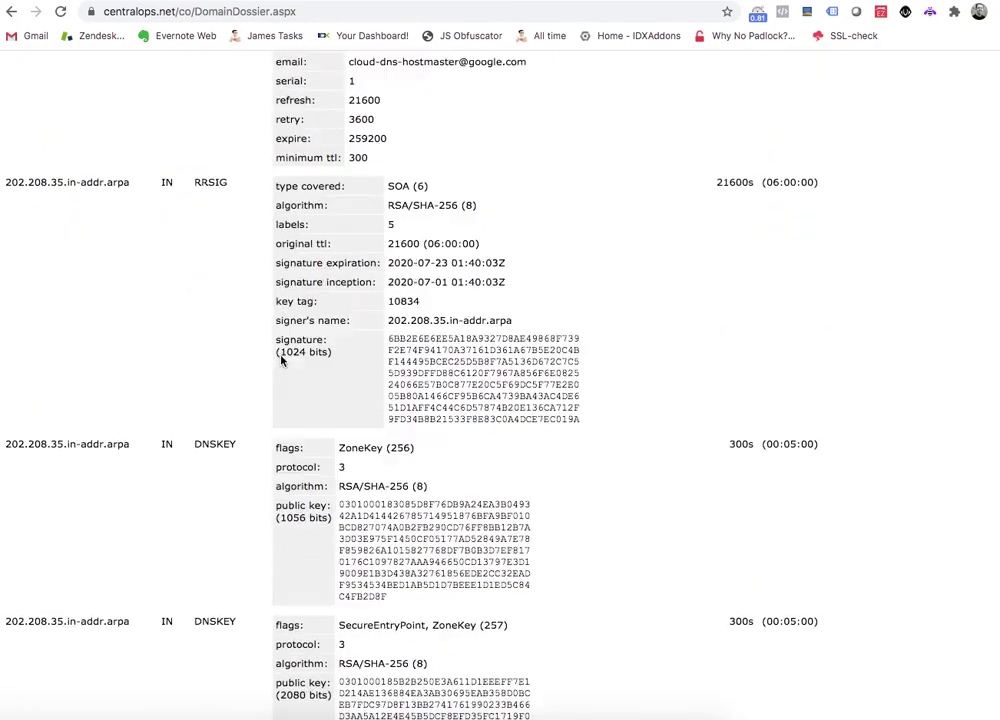
scroll(281, 361, down, 20)
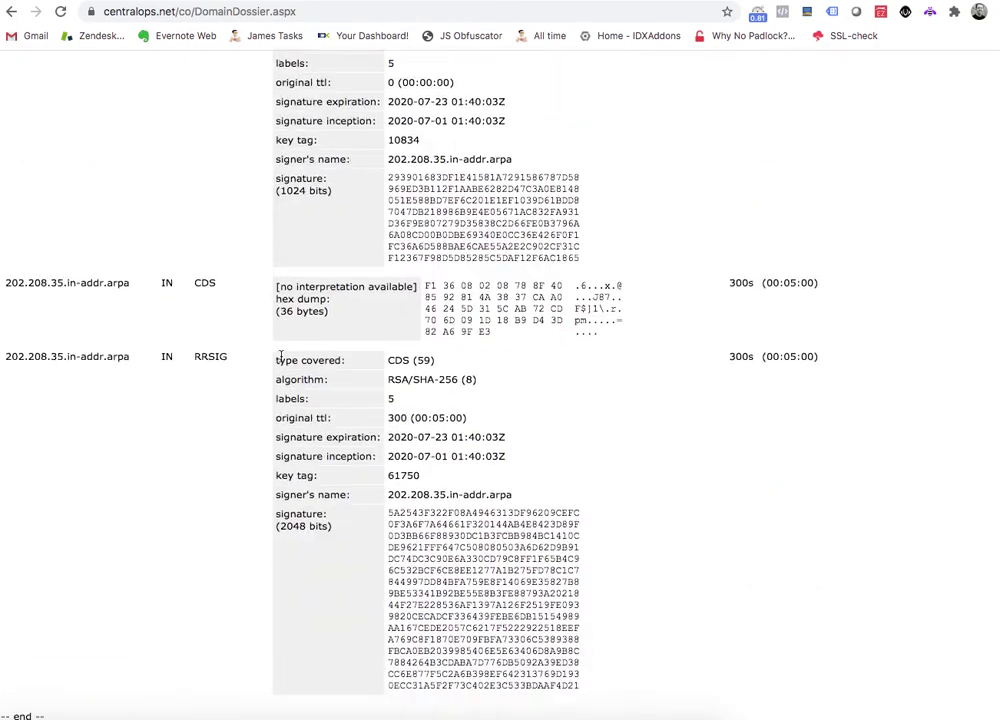
scroll(281, 357, up, 20)
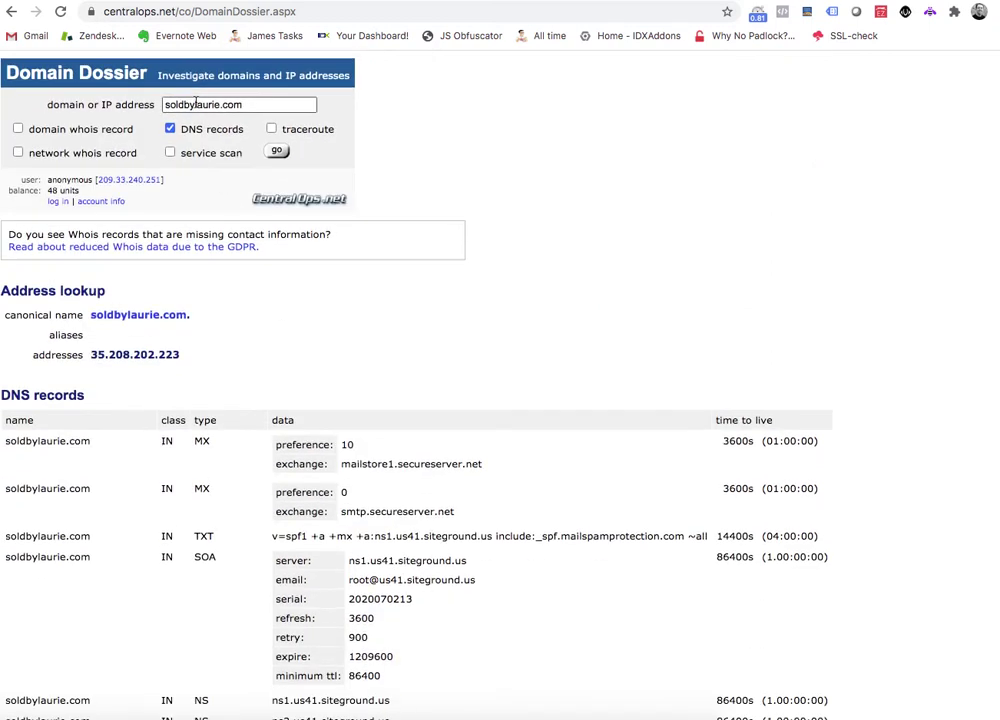
click(164, 103)
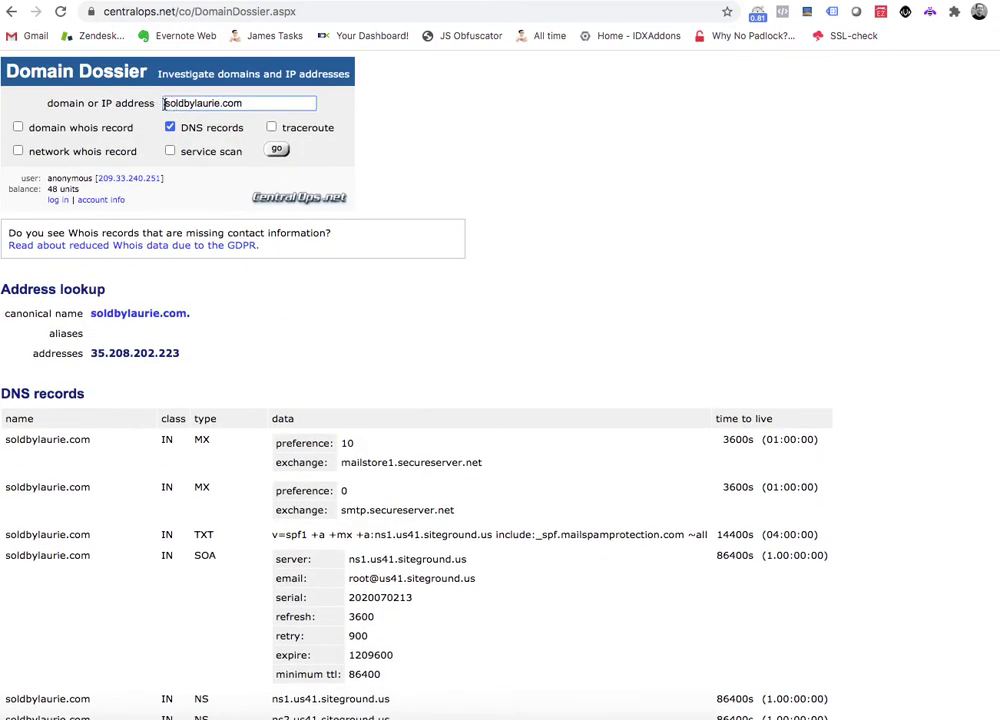
text(homes.)
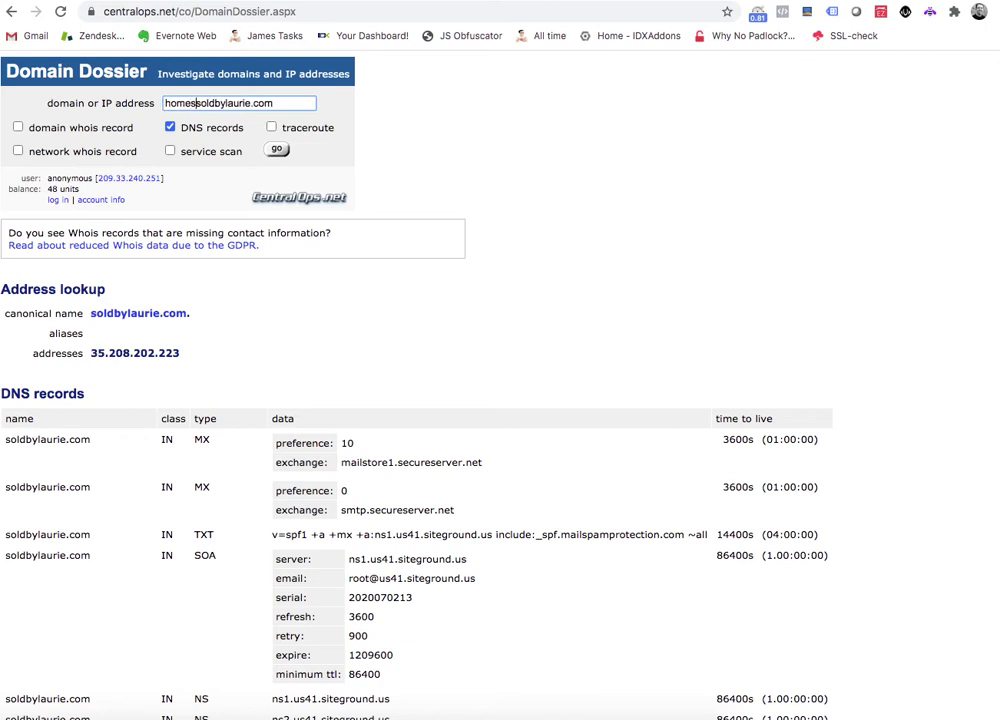
text(for-sale.)
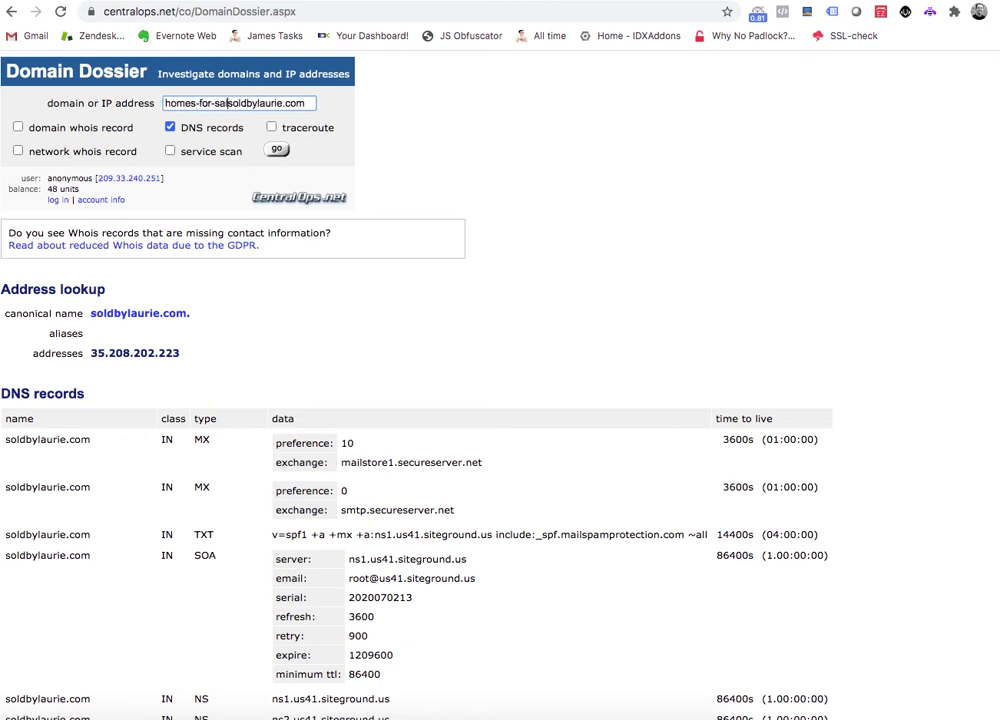
click(276, 149)
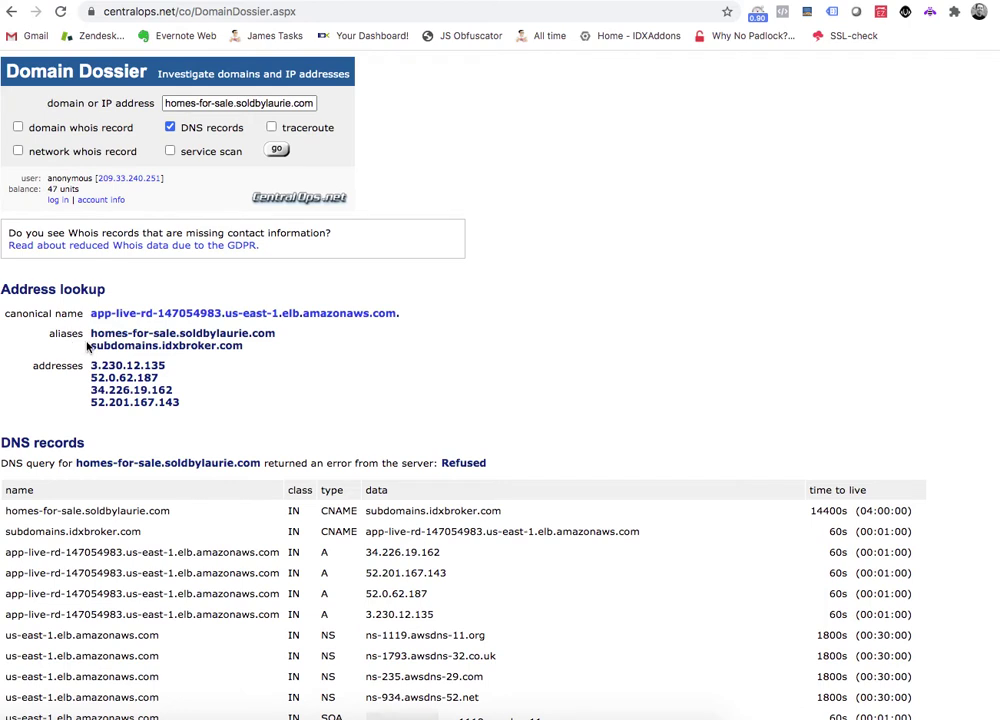
drag(88, 347, 246, 358)
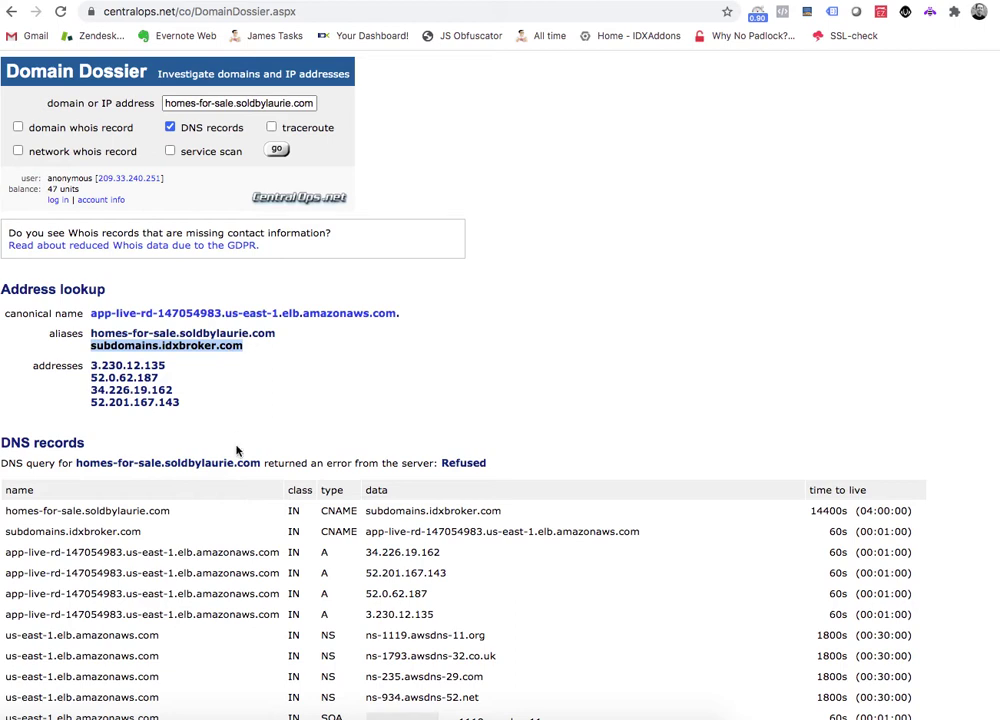
scroll(237, 451, down, 1)
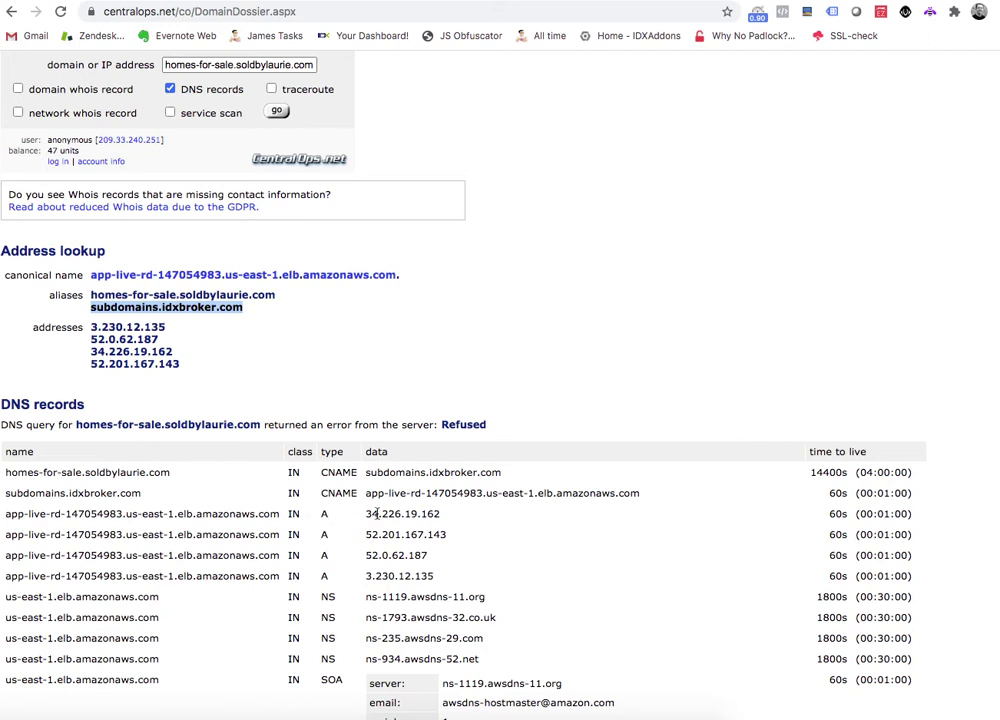
drag(234, 66, 167, 93)
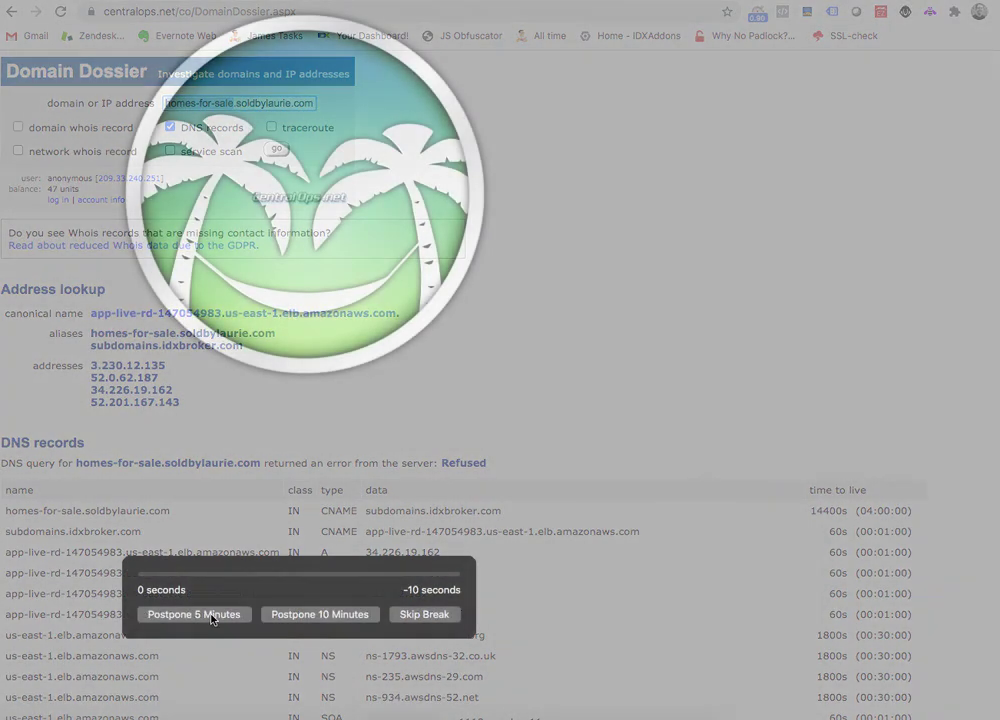
click(213, 614)
drag(165, 103, 235, 103)
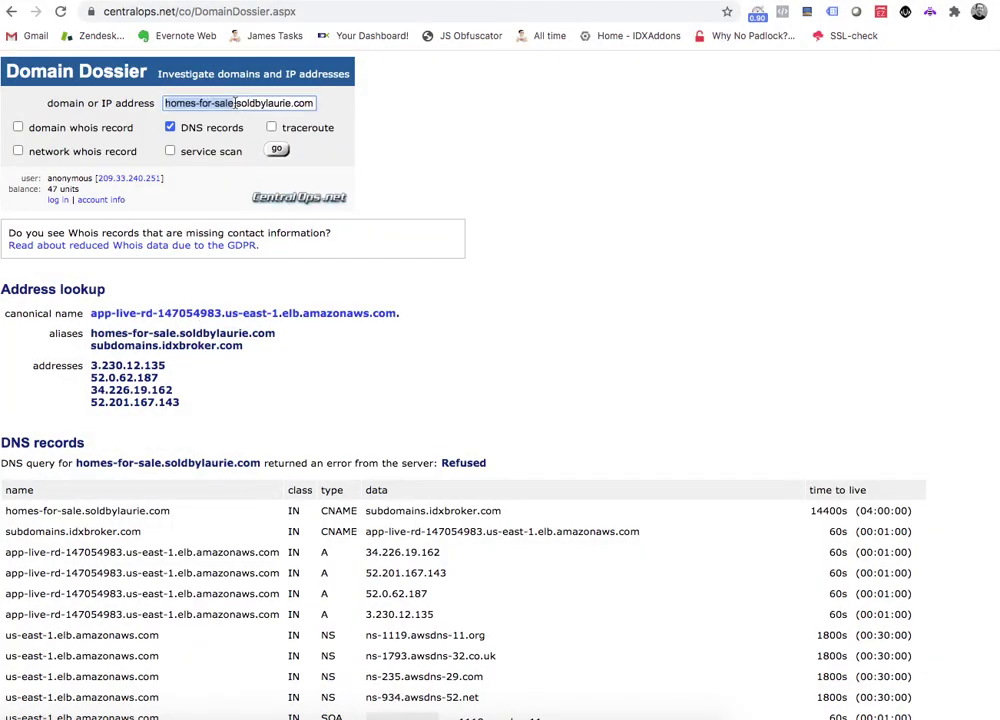
text(www)
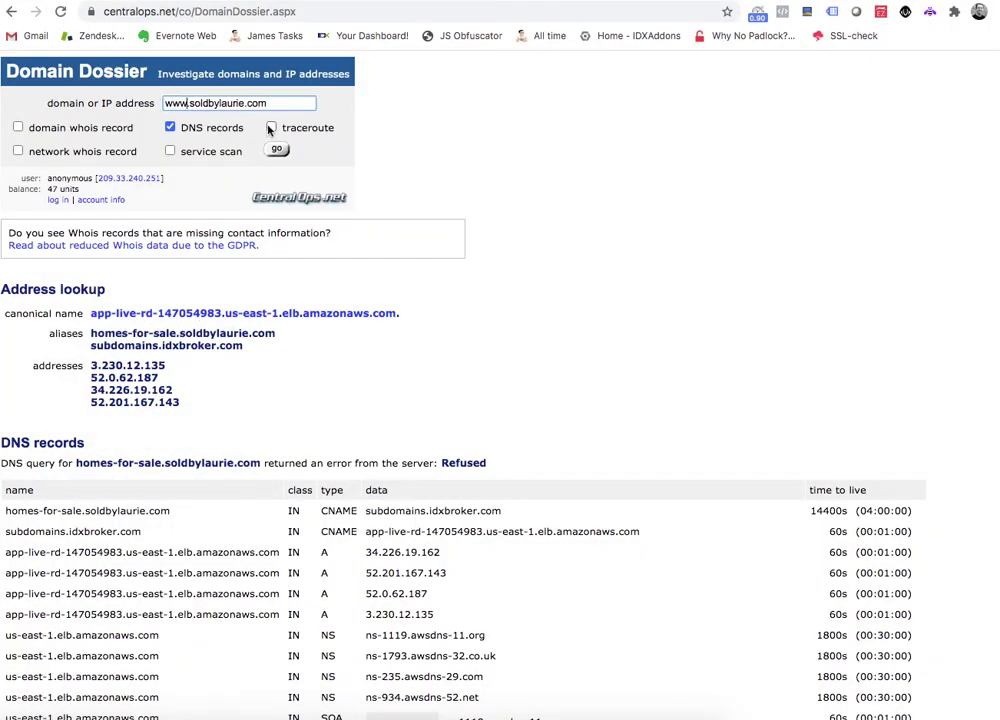
click(277, 150)
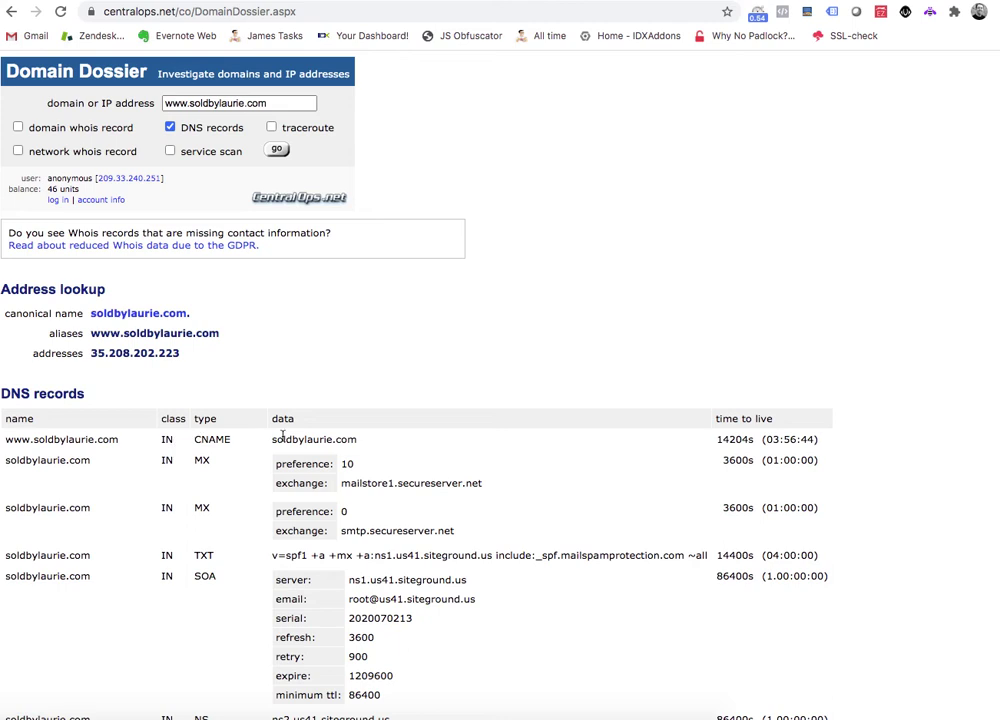
drag(271, 439, 363, 440)
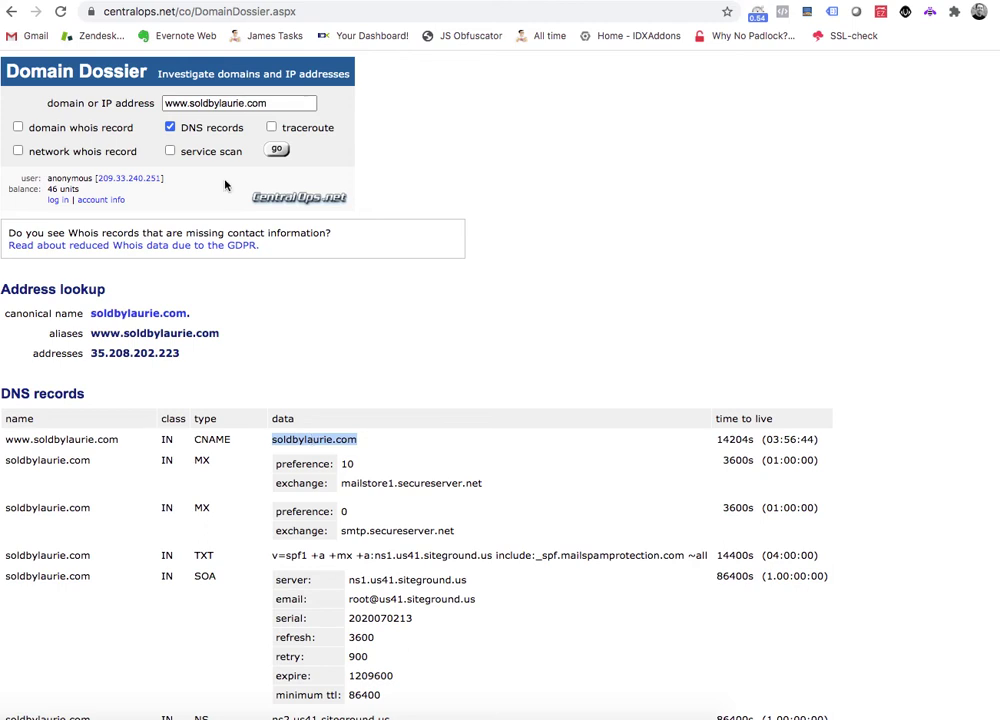
click(186, 105)
Step: Run a lookup for search.soldbylaurie.com, which returns no IP address
double_click(182, 104)
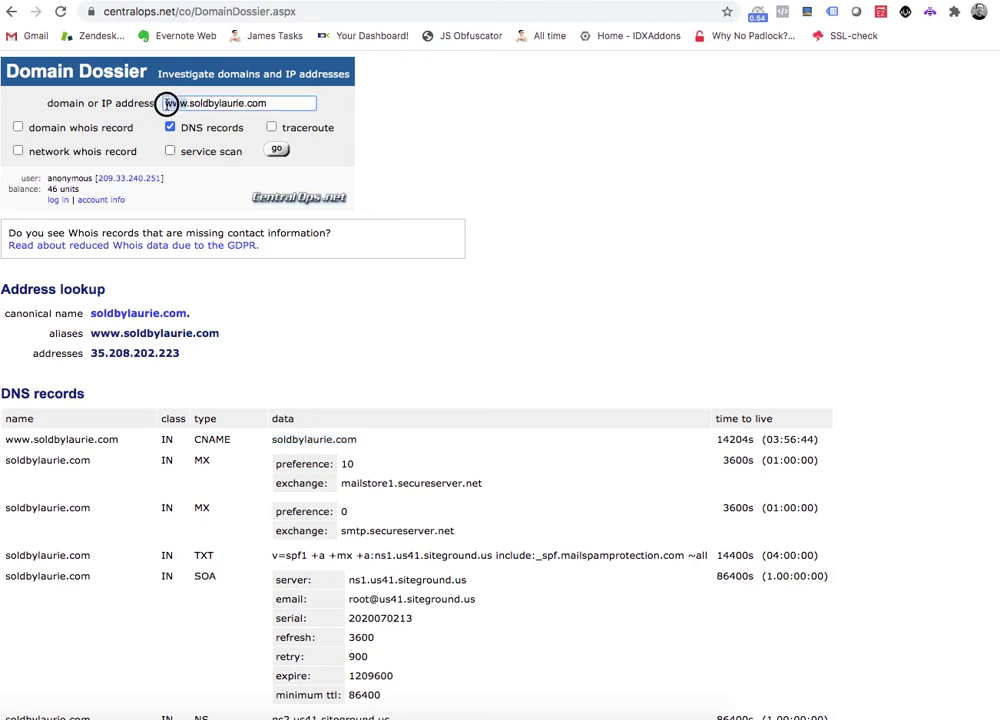
text(search)
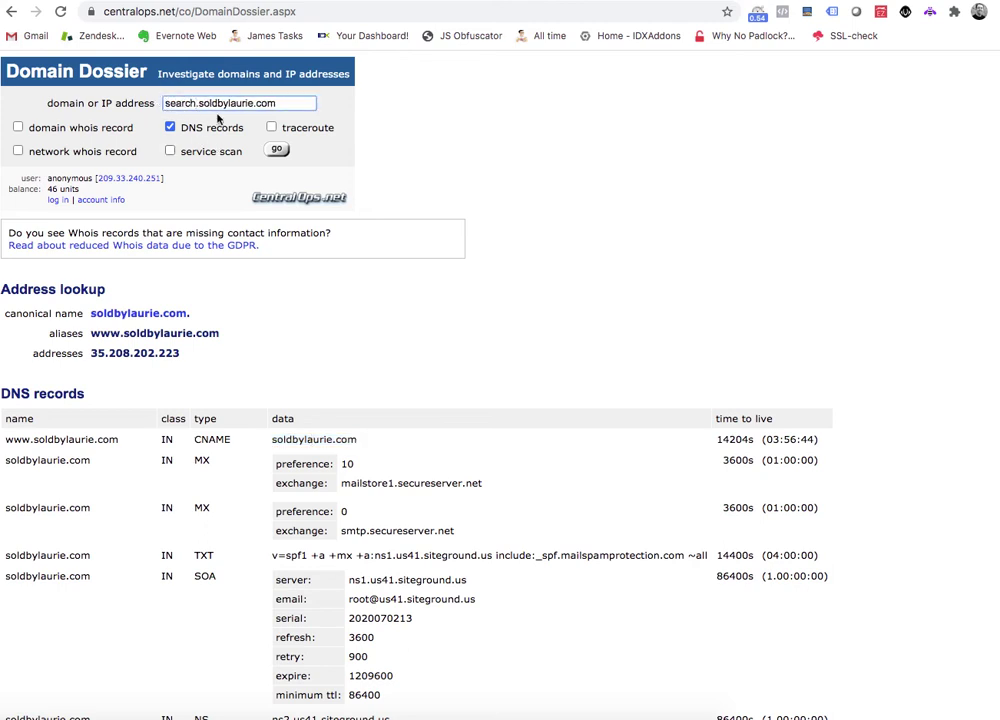
click(276, 150)
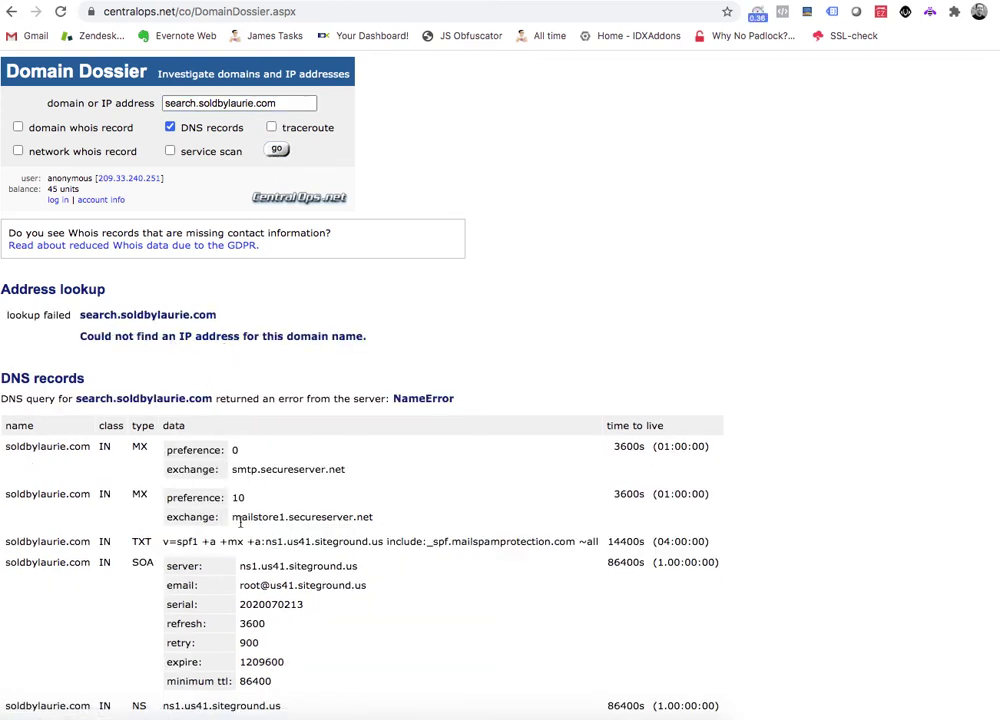
scroll(235, 500, down, 2)
scroll(238, 522, up, 2)
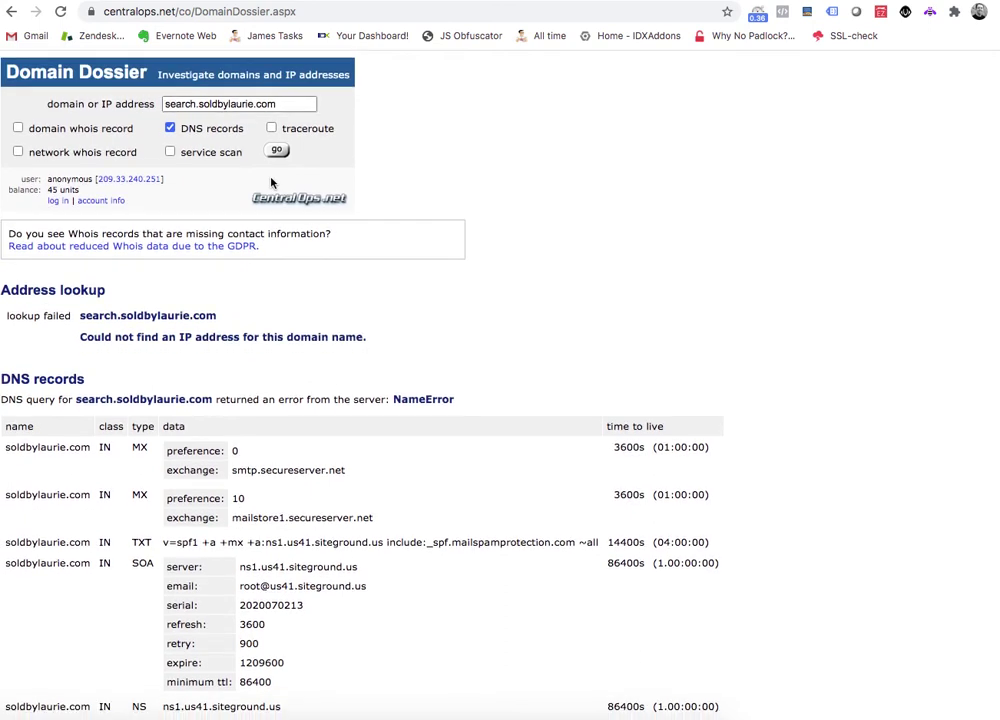
Step: Replace soldbylaurie in the domain field with xcellencerealty
click(209, 103)
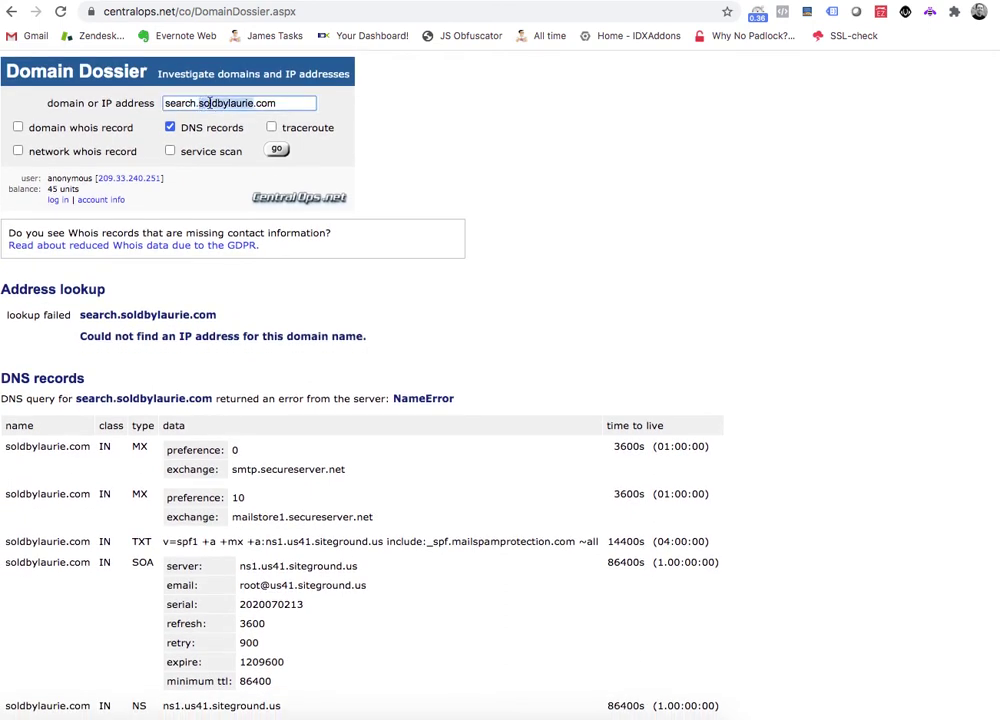
double_click(209, 103)
text(xcellence)
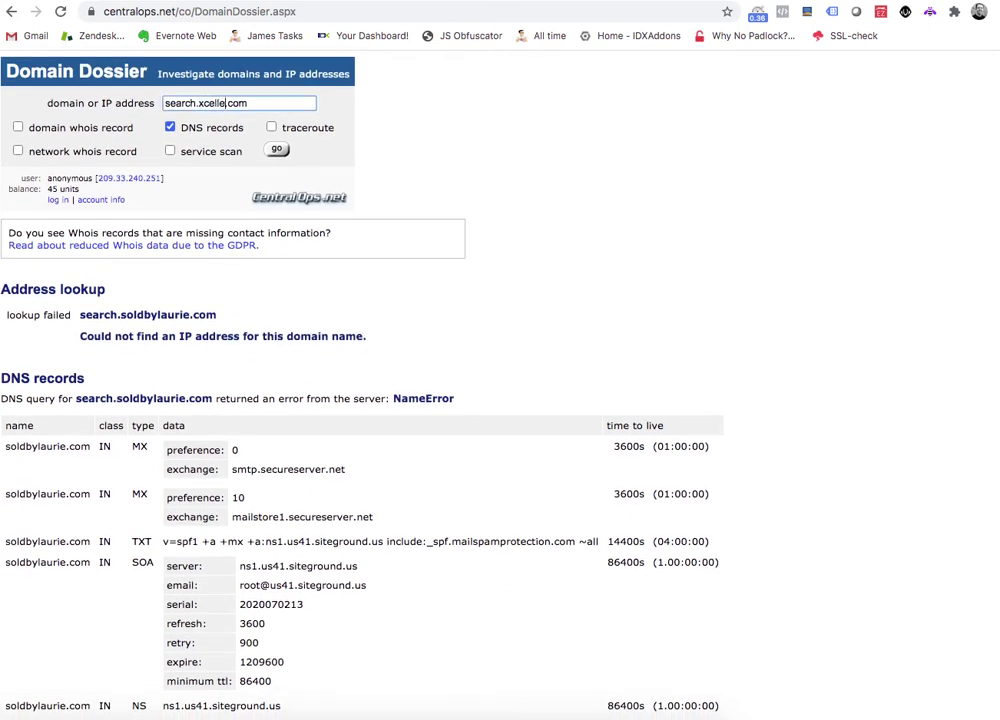
text(realty)
Step: Run the search.xcellencerealty.com lookup, showing CNAMEs through subdomains.idxbroker.com to AWS addresses
key(Return)
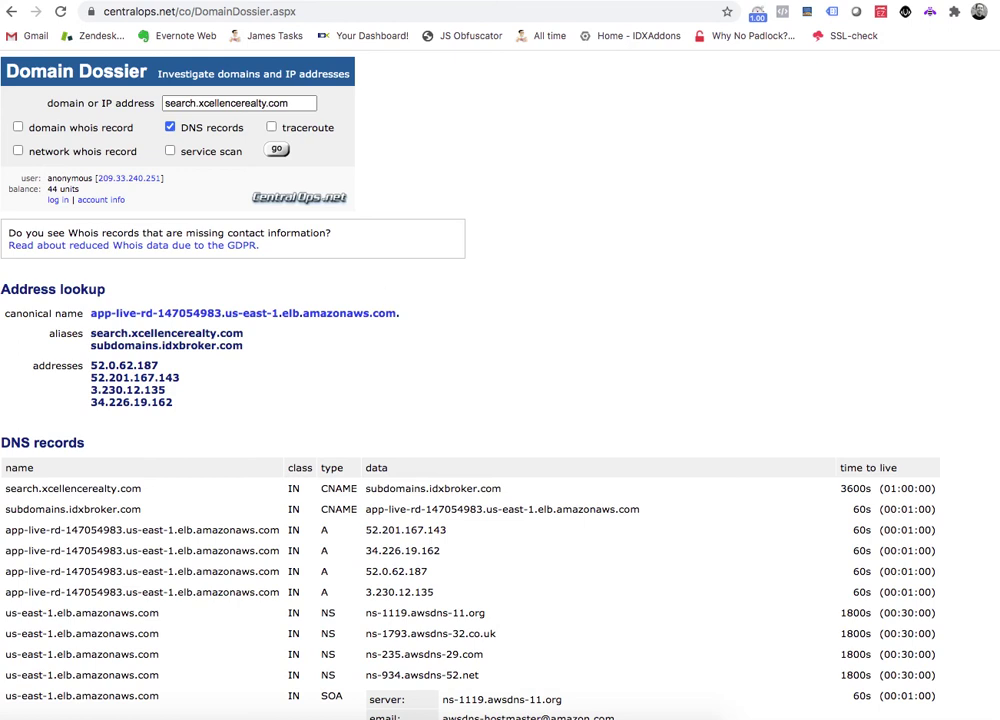
Step: Search Google for 'Domain Dossier' and open the CentralOps Domain Dossier result
drag(147, 72, 3, 75)
key(super+c)
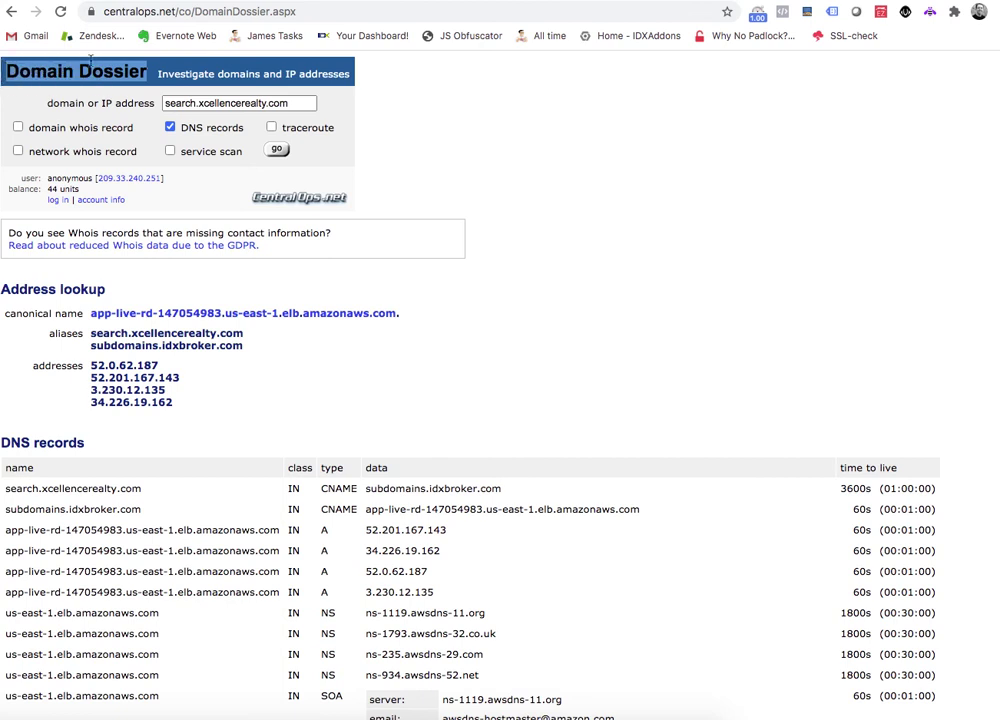
click(191, 12)
key(super+v)
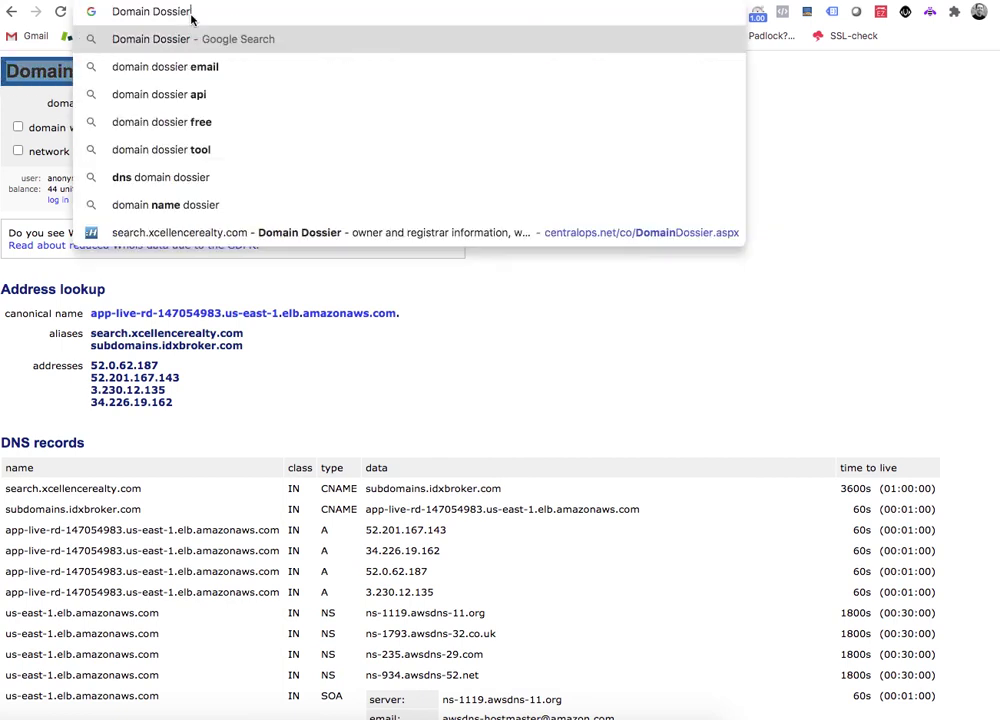
key(Return)
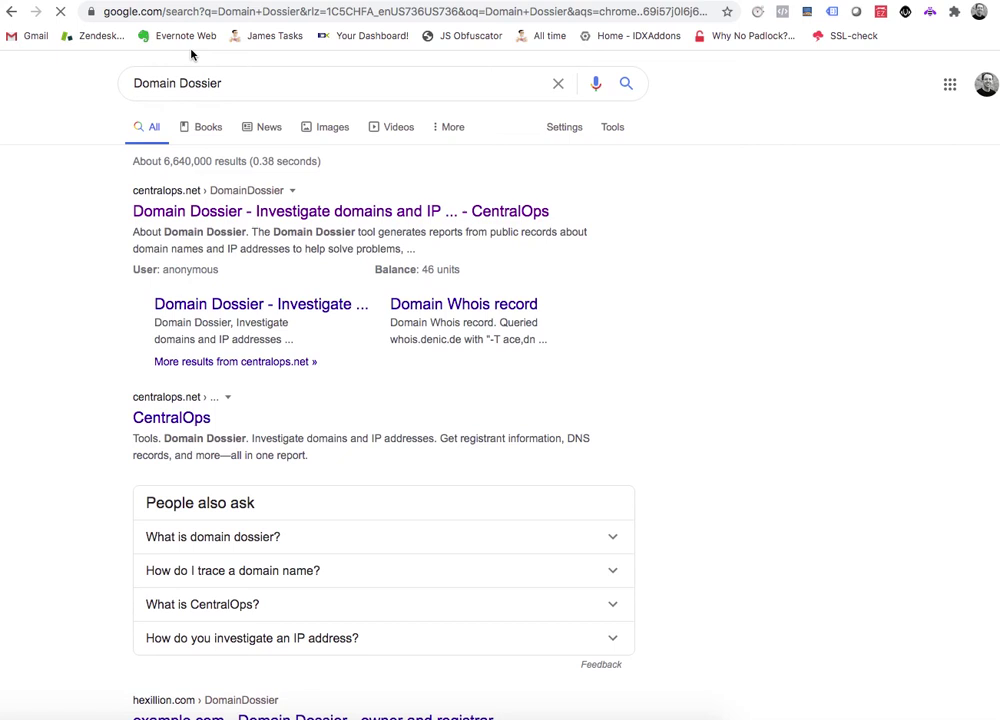
click(245, 217)
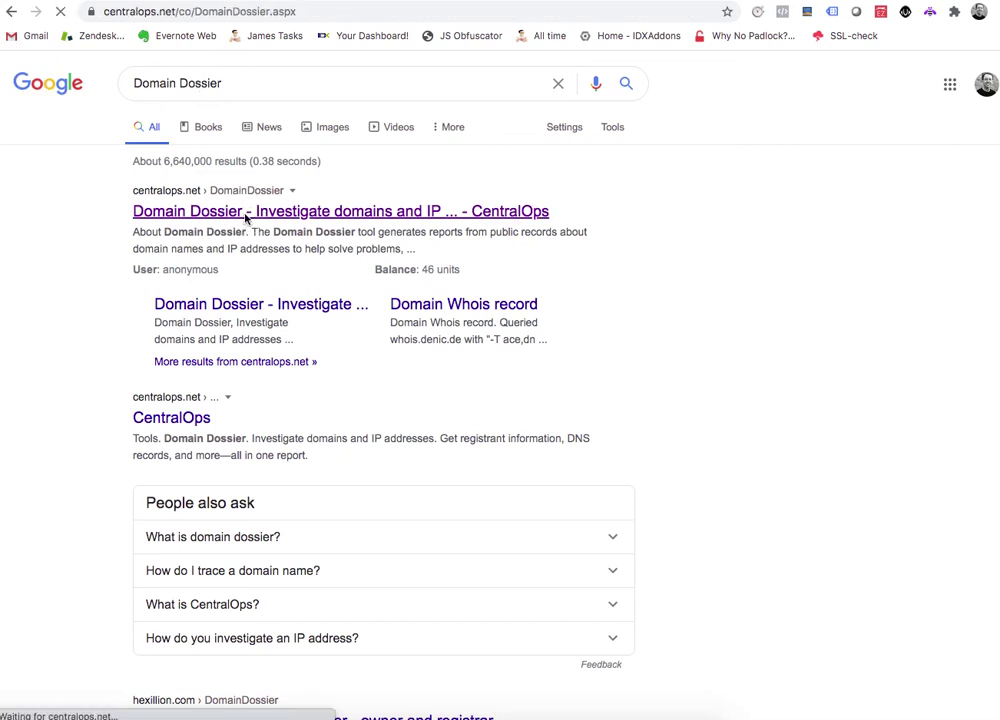